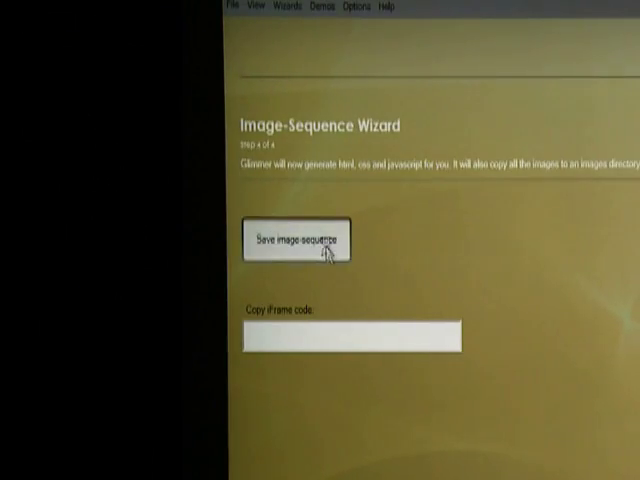
Save the finished image sequence page and choose My Documents as its location.
{"action": "left_click", "coordinate": [340, 255]}
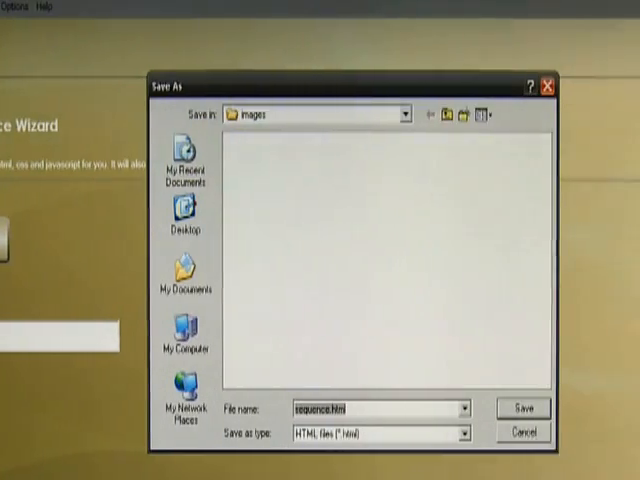
{"action": "left_click", "coordinate": [150, 280]}
Confirm saving sequence.html and view it in Internet Explorer.
{"action": "left_click", "coordinate": [486, 409]}
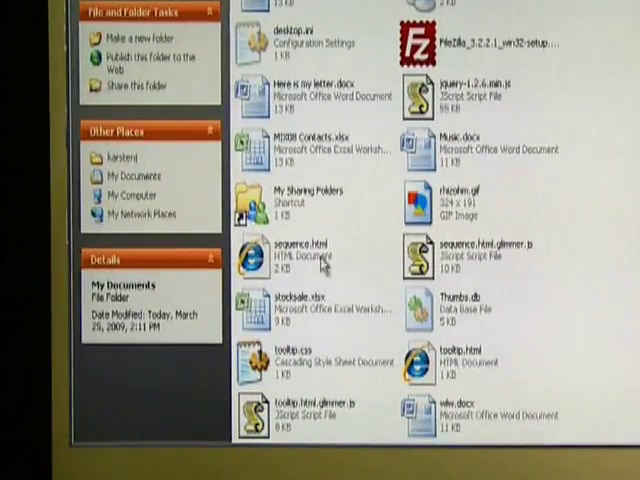
{"action": "double_click", "coordinate": [300, 255]}
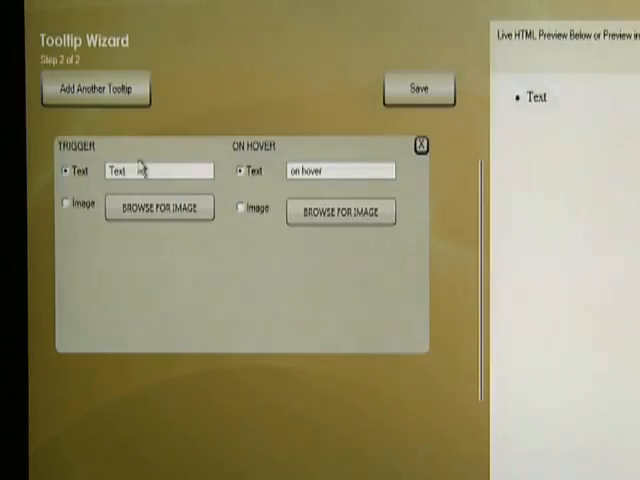
Replace the tooltip entry with a fresh text tooltip and add a second tooltip with a browsed image.
{"action": "left_click", "coordinate": [422, 146]}
{"action": "left_click", "coordinate": [120, 90]}
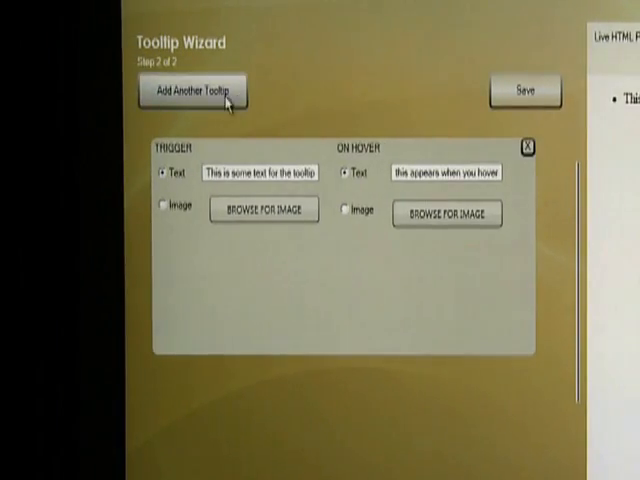
{"action": "left_click", "coordinate": [226, 95]}
{"action": "left_click", "coordinate": [257, 342]}
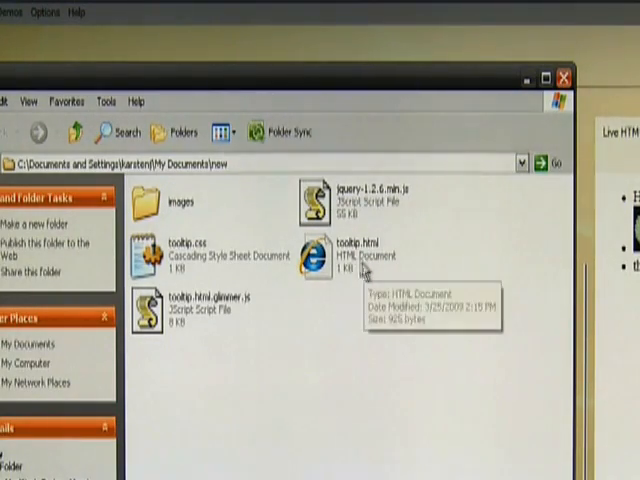
View tooltip.html from the 'new' folder in Internet Explorer.
{"action": "double_click", "coordinate": [345, 258]}
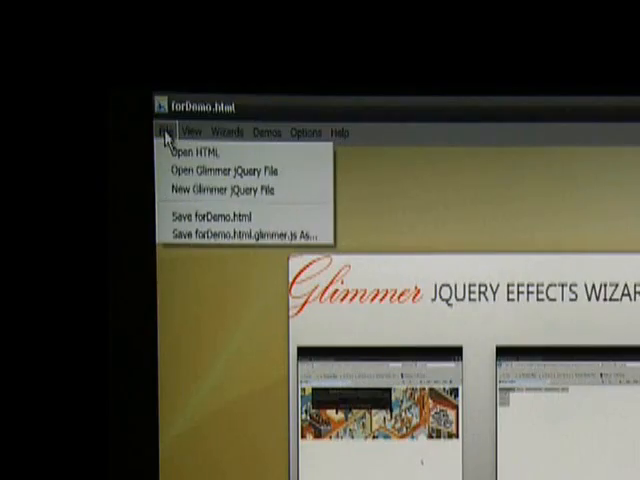
Load forDemo.html and target the first action, mushroomGuyIn on load, at #mushroomGuy.
{"action": "left_click", "coordinate": [190, 152]}
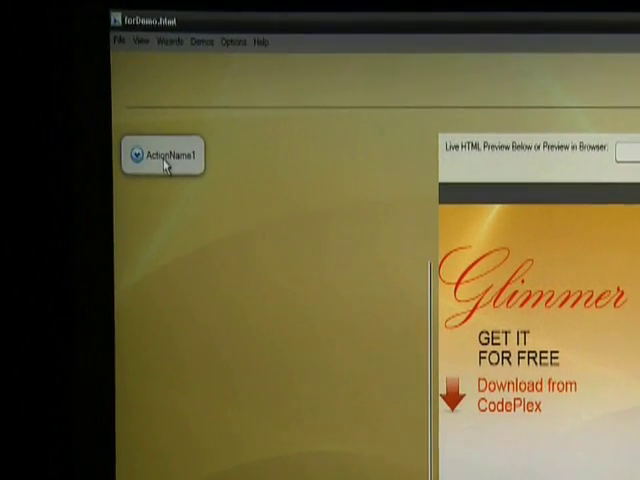
{"action": "left_click", "coordinate": [61, 102]}
{"action": "type", "text": "mushroomGuyIn"}
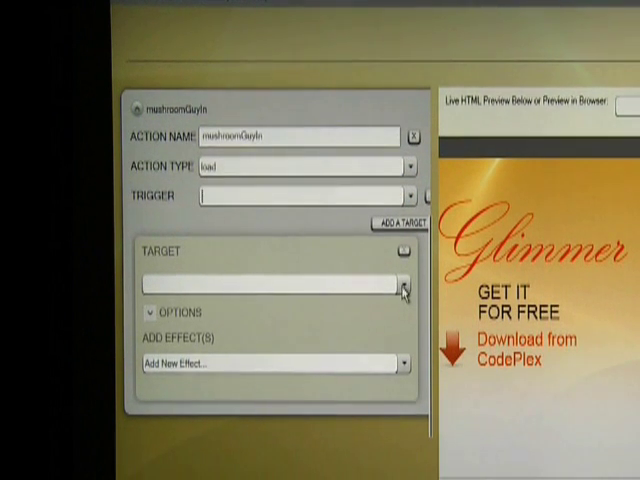
{"action": "left_click", "coordinate": [404, 331]}
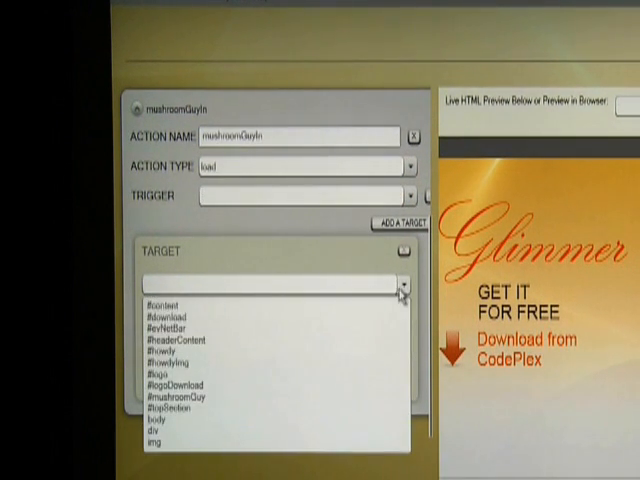
{"action": "left_click", "coordinate": [317, 444]}
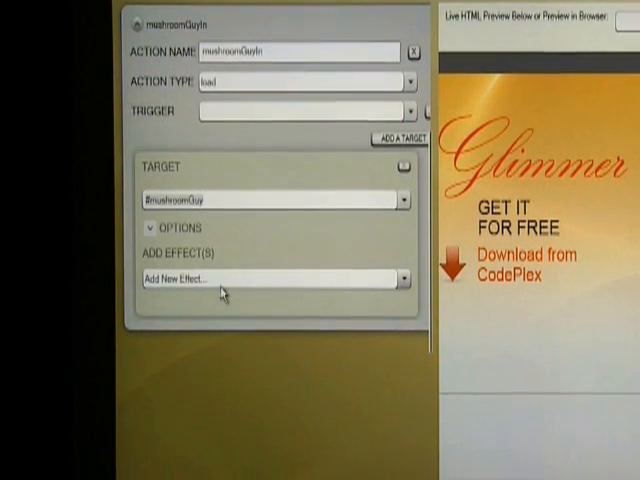
Add a Y Position Animation effect with easeOutBounce easing and save the page.
{"action": "left_click", "coordinate": [221, 279]}
{"action": "left_click", "coordinate": [190, 339]}
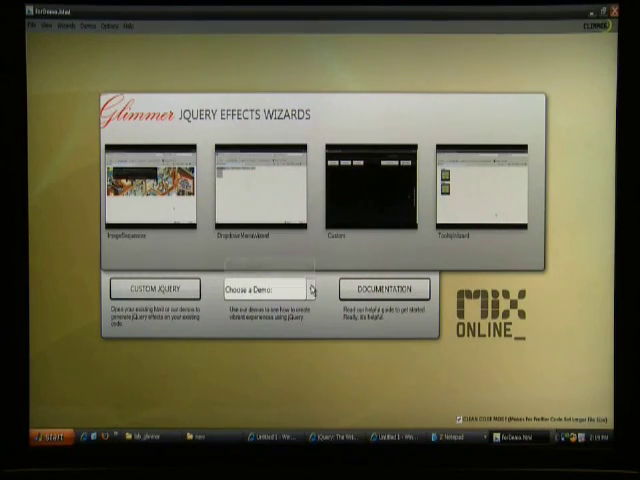
{"action": "left_click", "coordinate": [311, 289]}
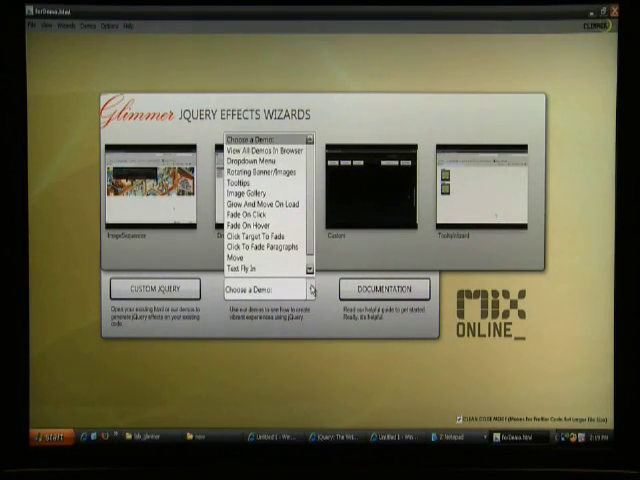
Load the Rotating Banner/Images demo and review button1click's hide-slides and show-image1 effects in a widened editor.
{"action": "left_click", "coordinate": [287, 172]}
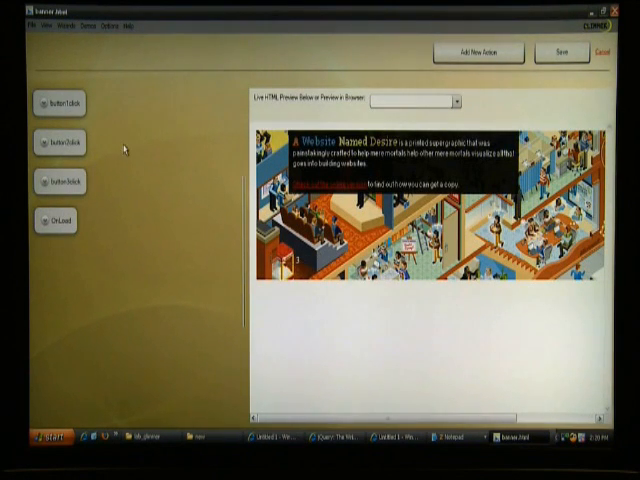
{"action": "left_click", "coordinate": [44, 104]}
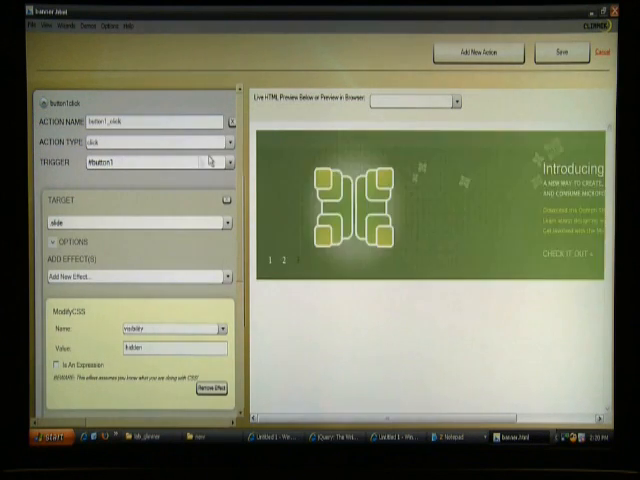
{"action": "left_click", "coordinate": [228, 278]}
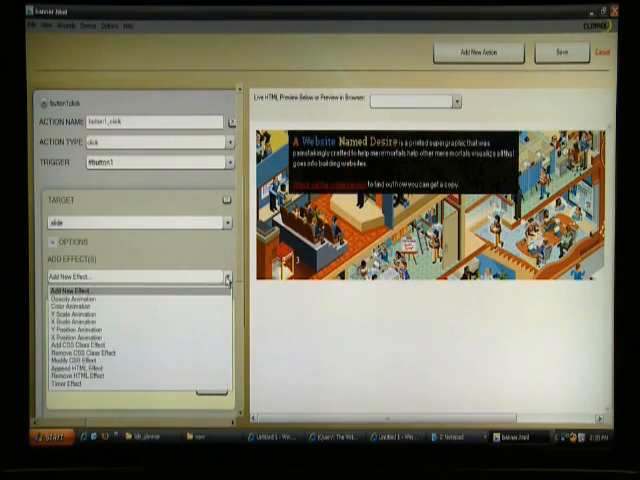
{"action": "left_click", "coordinate": [78, 345]}
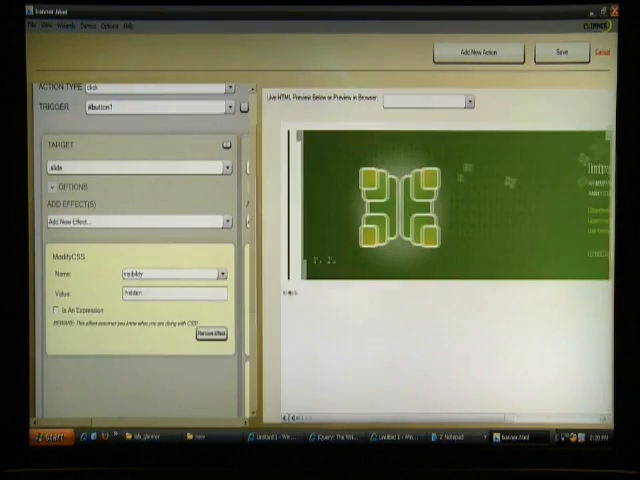
{"action": "left_click_drag", "start_coordinate": [326, 290], "coordinate": [425, 270]}
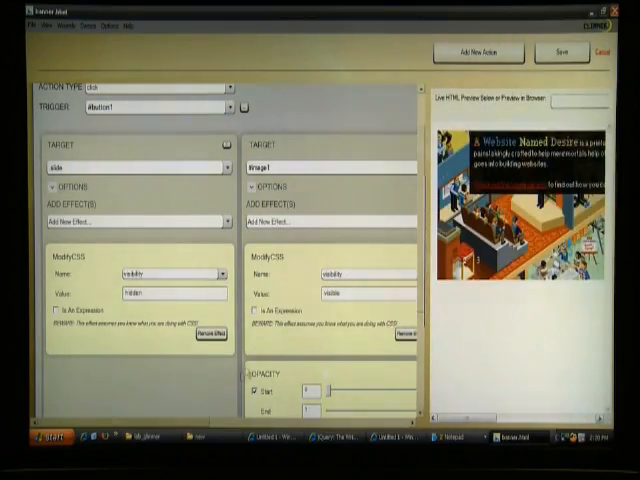